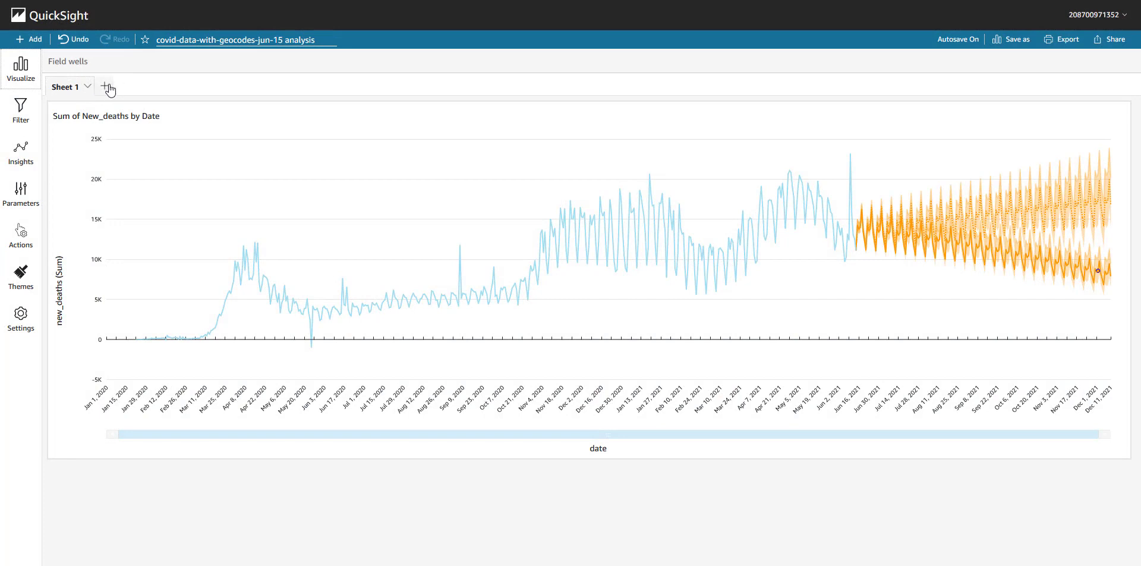
Add a new sheet to the analysis and make its empty visual a line chart
{"action": "left_click", "coordinate": [105, 86]}
{"action": "left_click", "coordinate": [21, 66]}
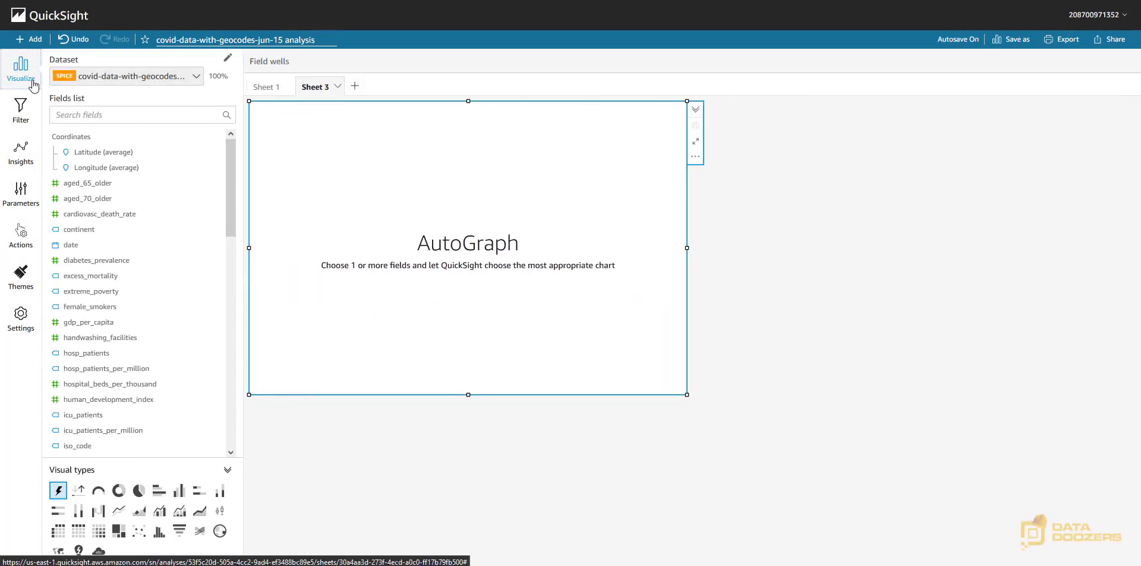
{"action": "left_click", "coordinate": [120, 510]}
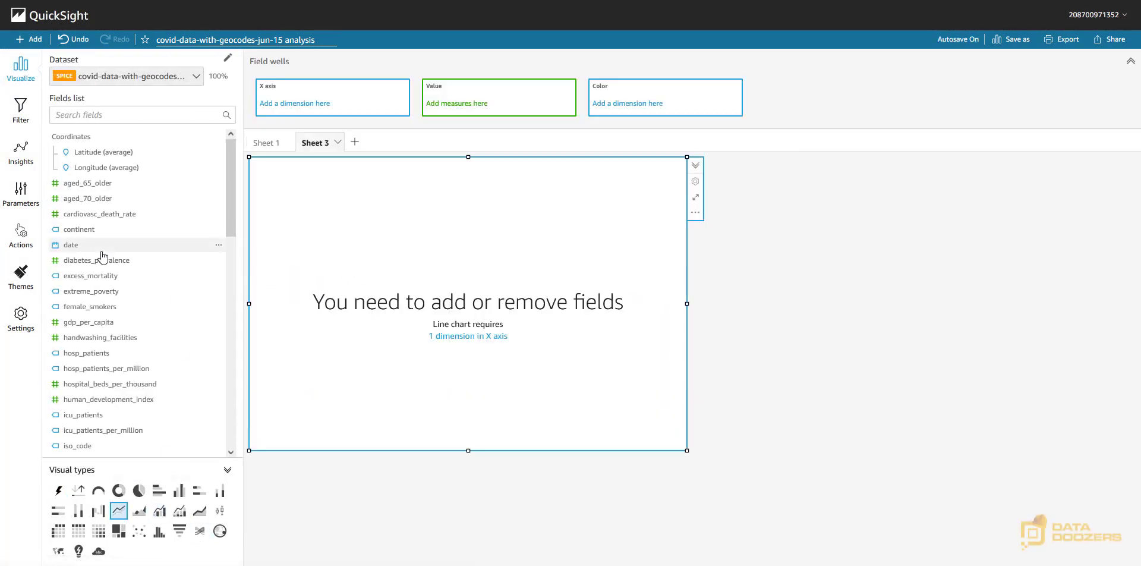
Plot summed new_deaths by date in the line chart and widen it across the sheet
{"action": "left_click_drag", "start_coordinate": [89, 247], "coordinate": [331, 107]}
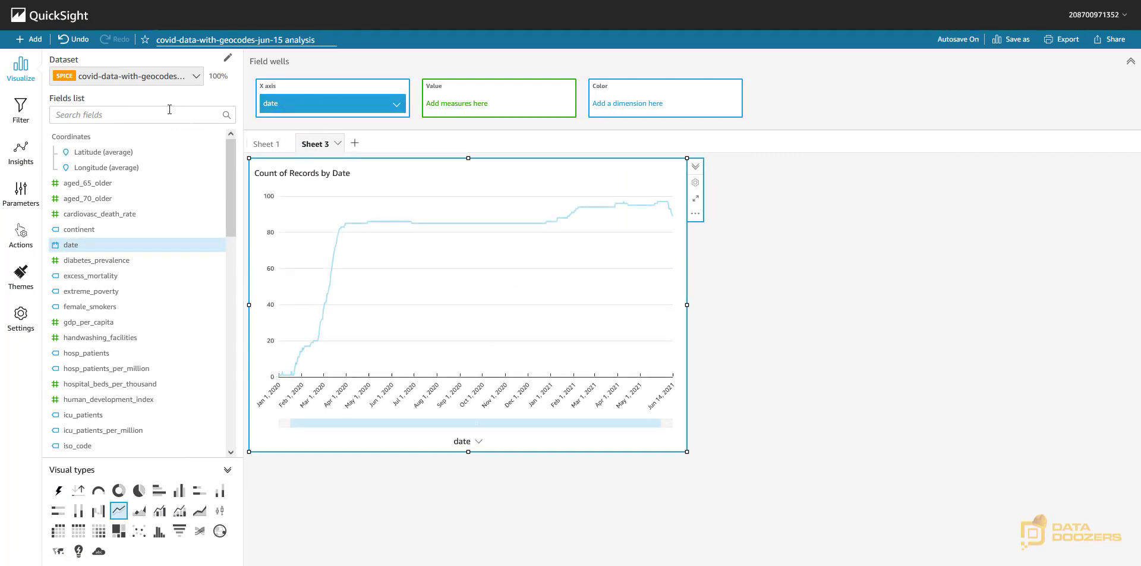
{"action": "left_click", "coordinate": [95, 113]}
{"action": "type", "text": "dea"}
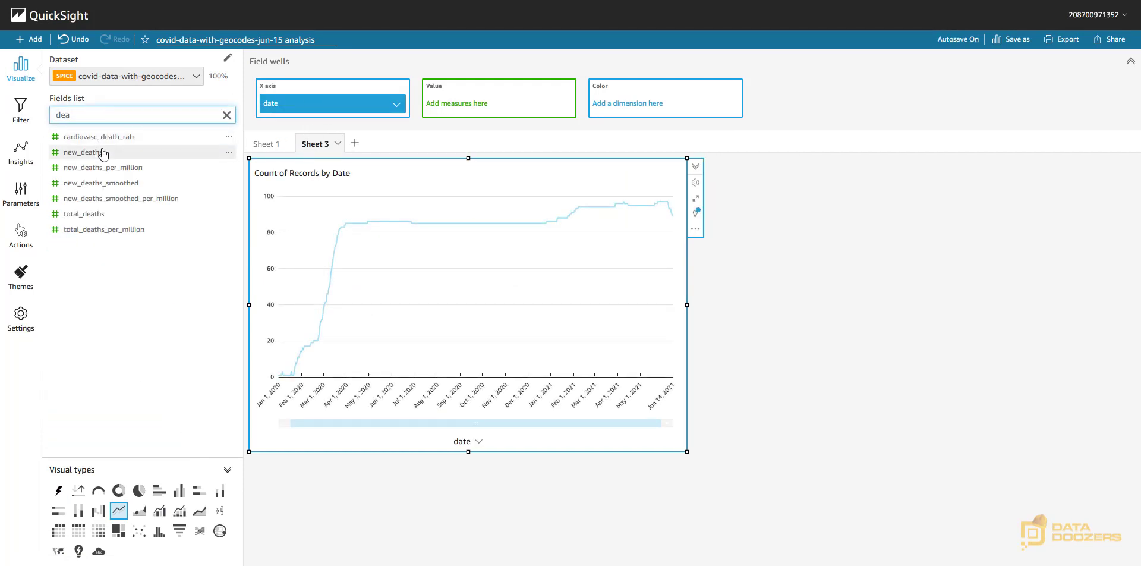
{"action": "left_click_drag", "start_coordinate": [98, 153], "coordinate": [484, 110]}
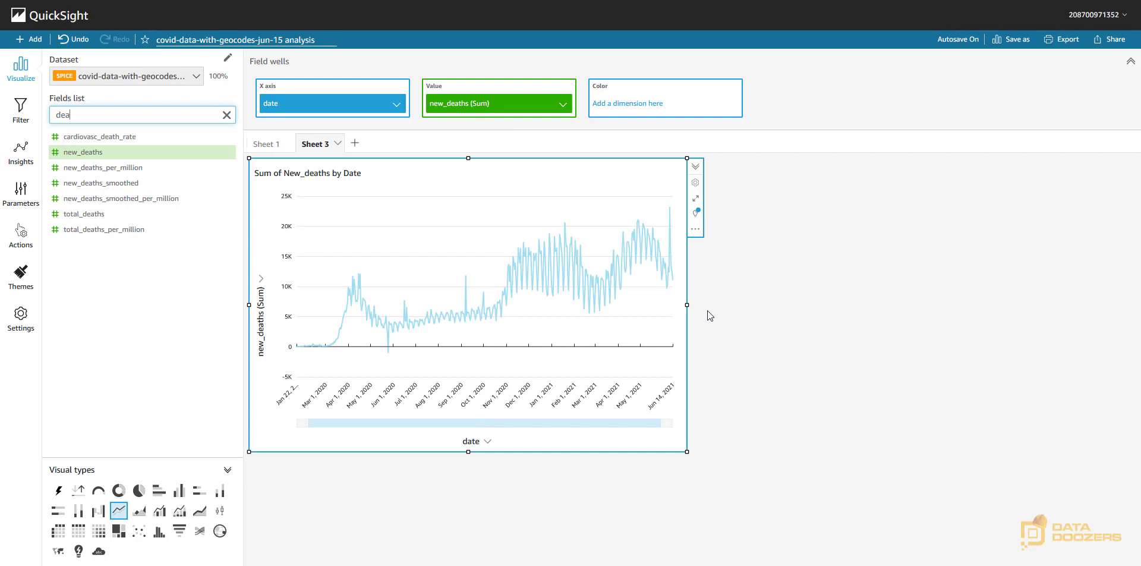
{"action": "left_click_drag", "start_coordinate": [686, 304], "coordinate": [1096, 309]}
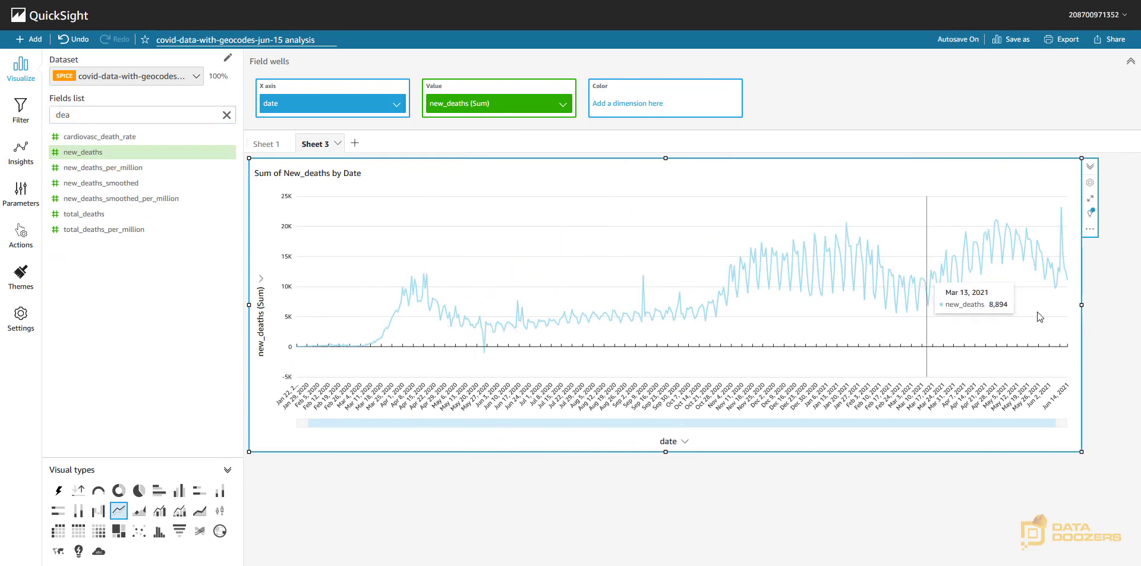
{"action": "left_click", "coordinate": [227, 114]}
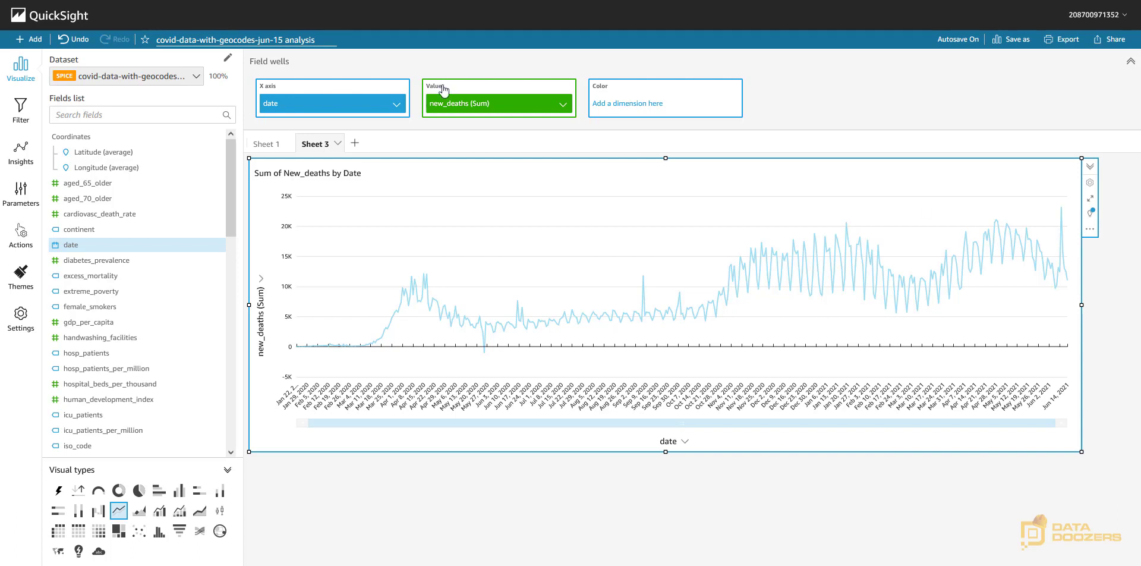
{"action": "left_click", "coordinate": [10, 162]}
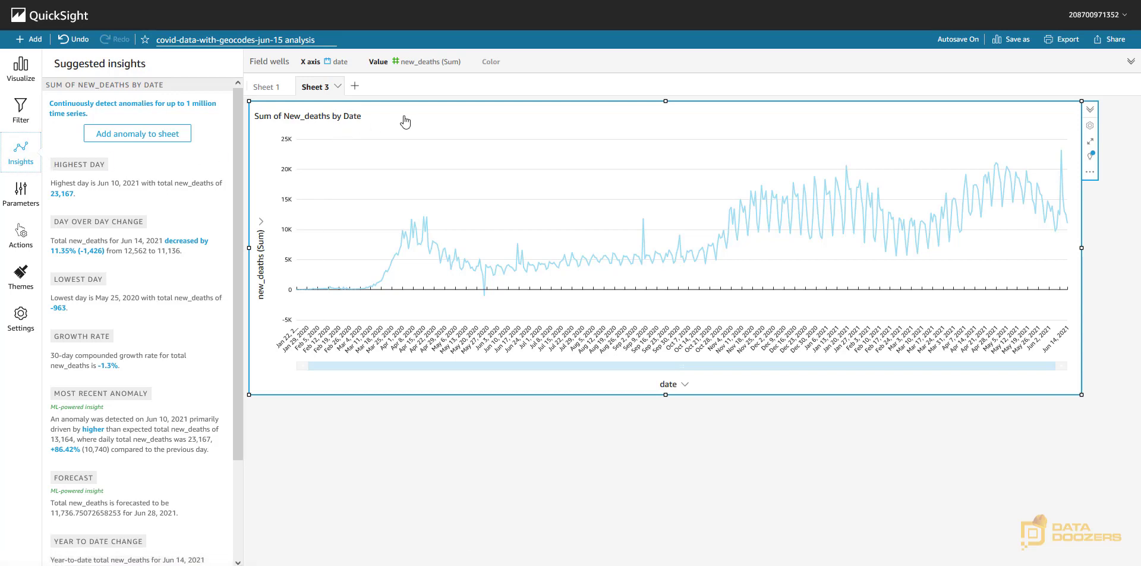
{"action": "scroll", "coordinate": [126, 273], "scroll_direction": "down", "scroll_amount": 3}
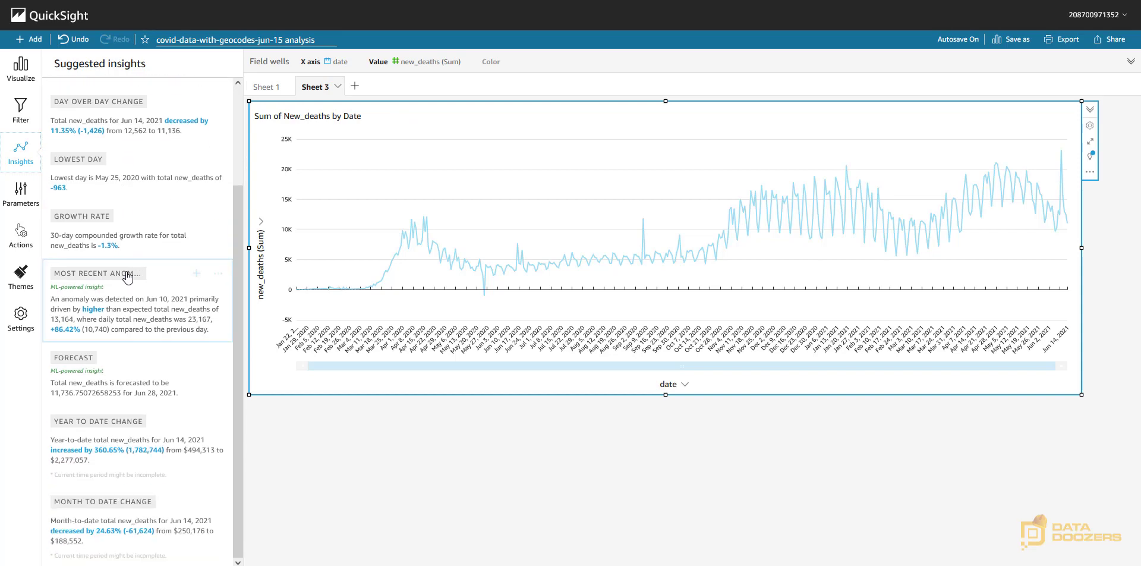
{"action": "mouse_move", "coordinate": [645, 280]}
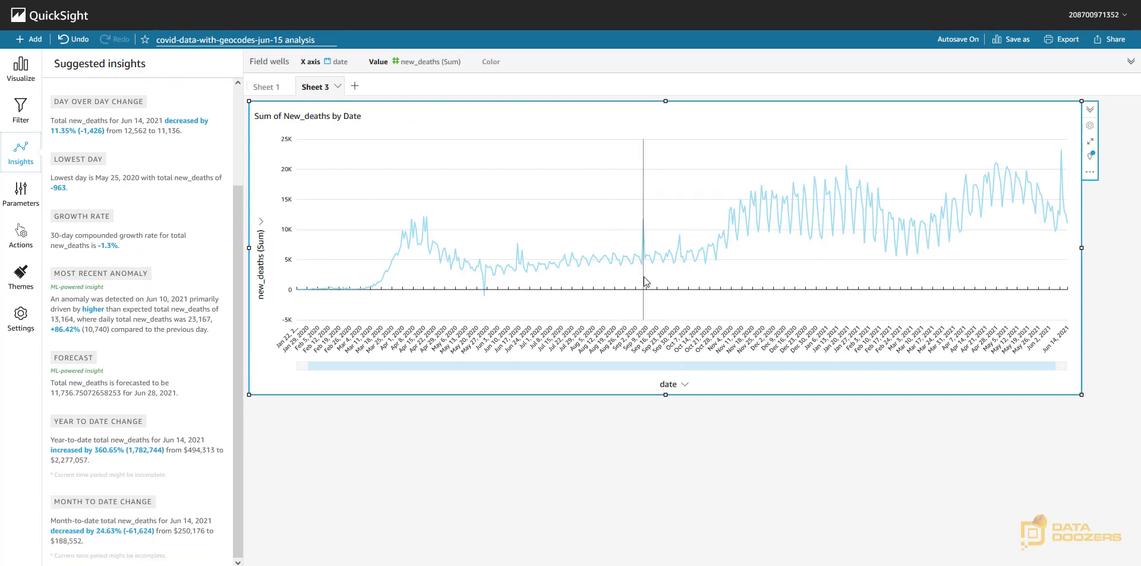
{"action": "scroll", "coordinate": [136, 196], "scroll_direction": "up", "scroll_amount": 3}
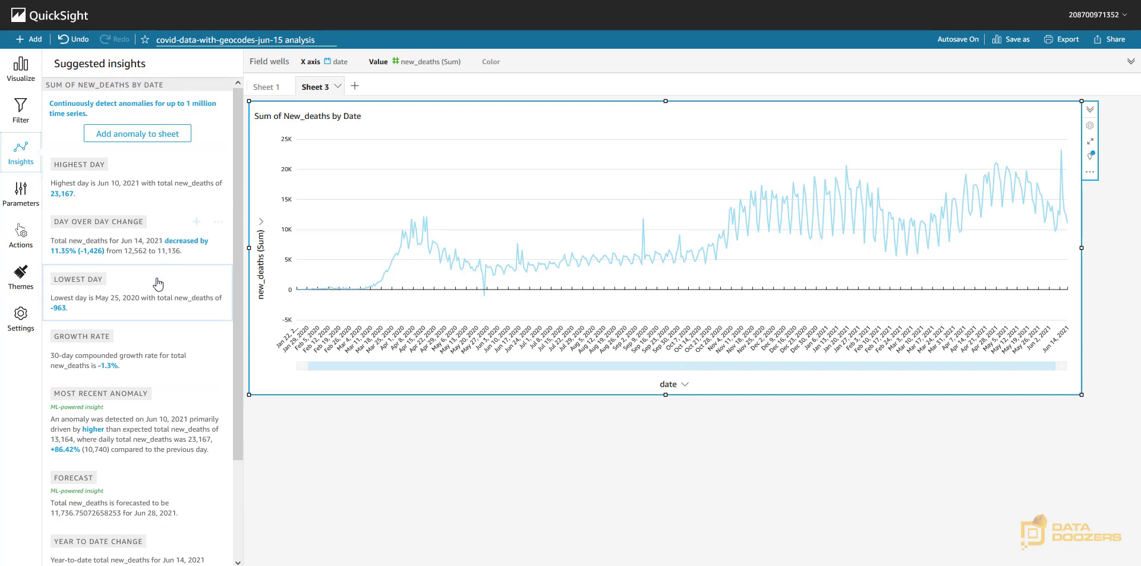
{"action": "scroll", "coordinate": [125, 309], "scroll_direction": "down", "scroll_amount": 1}
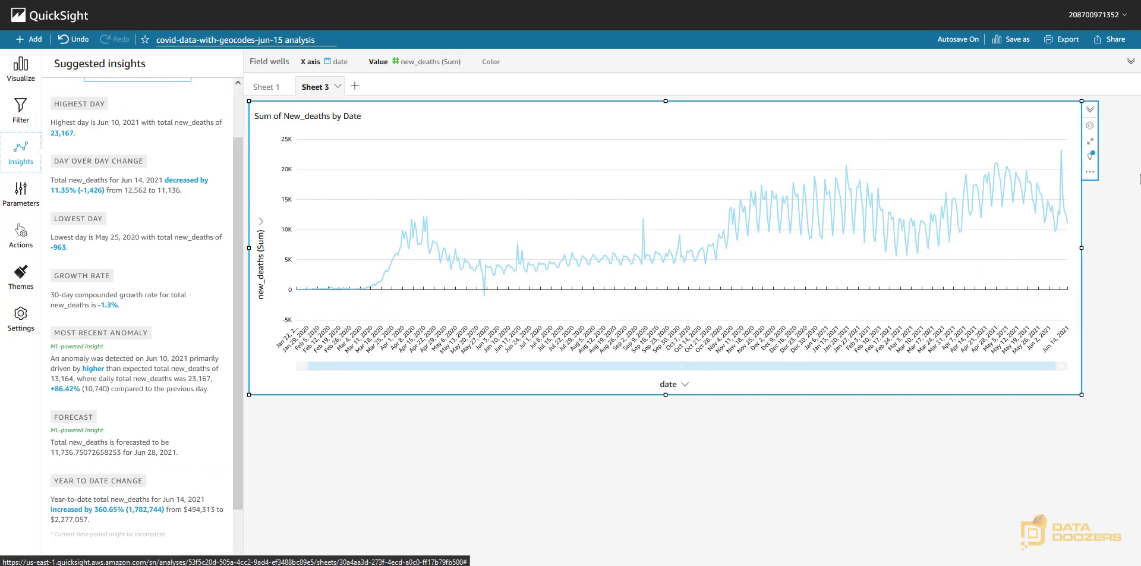
Add a forecast to the new_deaths chart with 195 periods forward
{"action": "left_click", "coordinate": [1090, 172]}
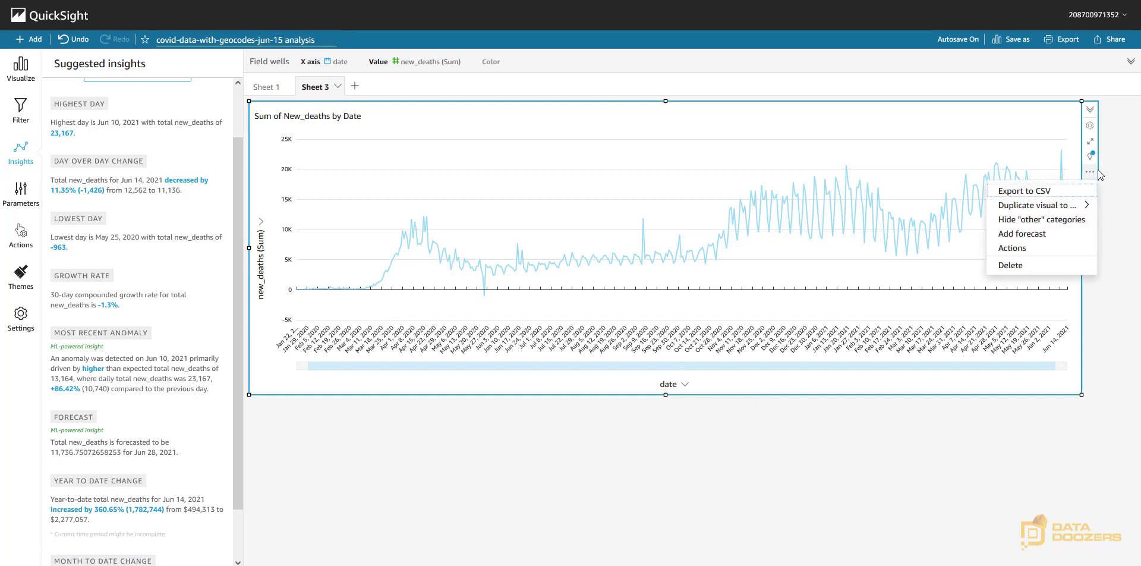
{"action": "left_click", "coordinate": [1039, 233]}
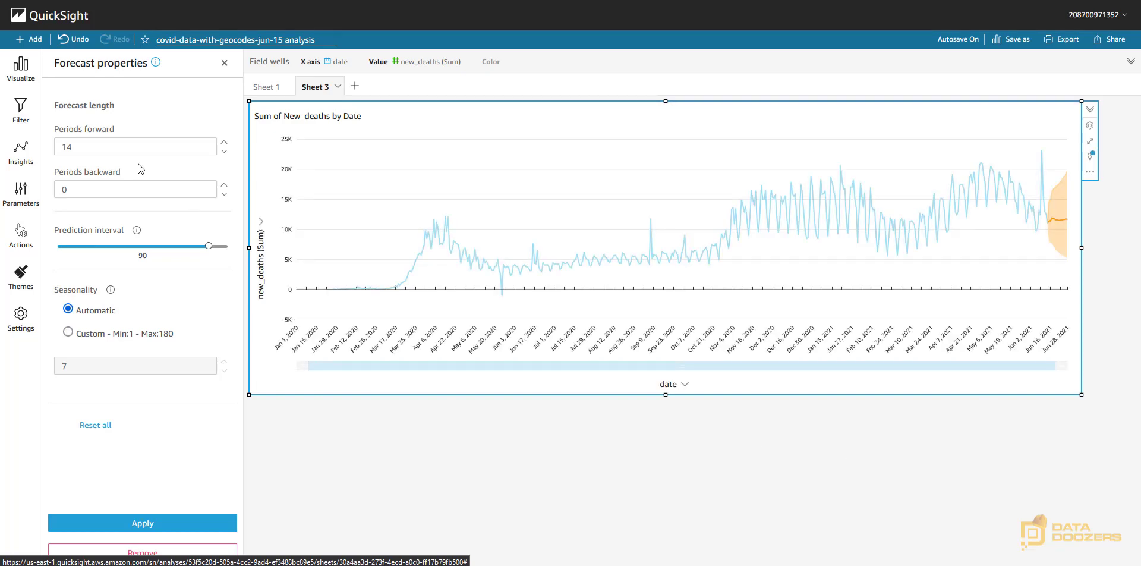
{"action": "mouse_move", "coordinate": [1056, 230]}
{"action": "double_click", "coordinate": [76, 147]}
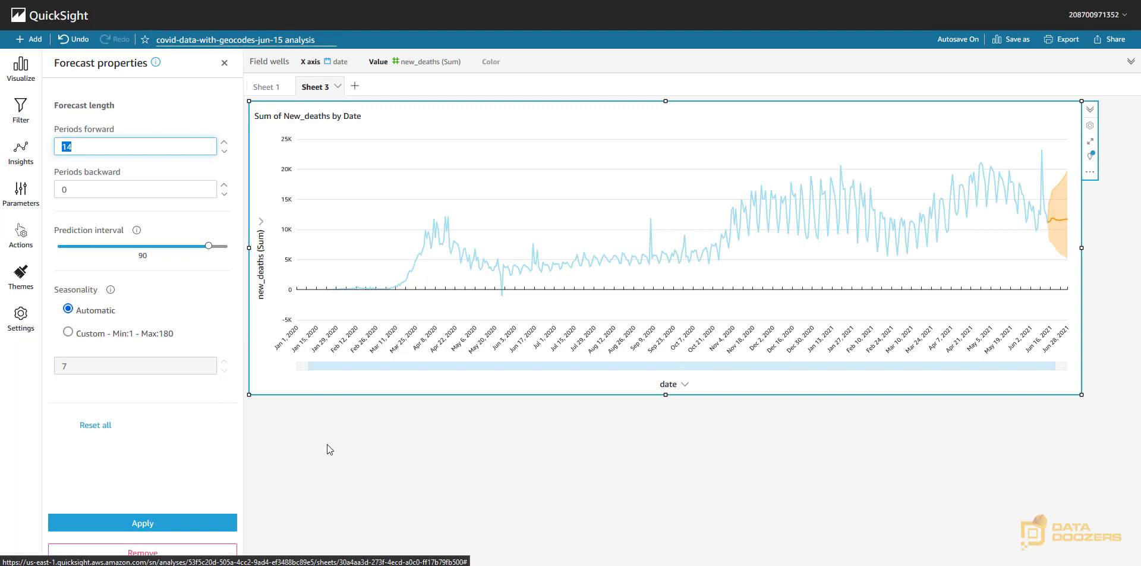
{"action": "type", "text": "195"}
{"action": "left_click", "coordinate": [134, 523]}
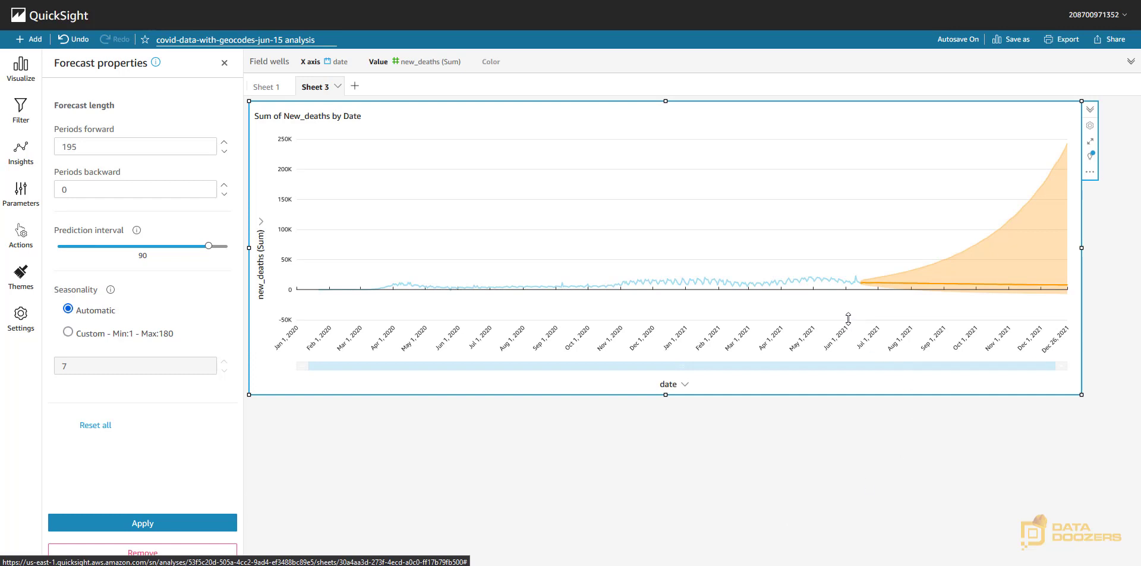
Change the forecast's periods forward from 195 to 201
{"action": "mouse_move", "coordinate": [1069, 287]}
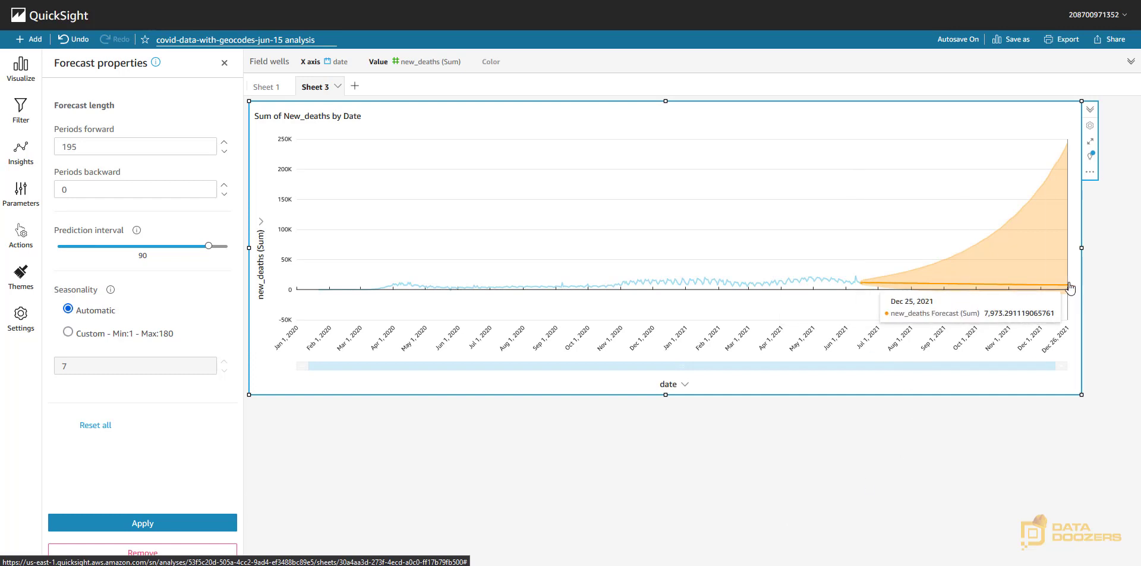
{"action": "left_click", "coordinate": [88, 148]}
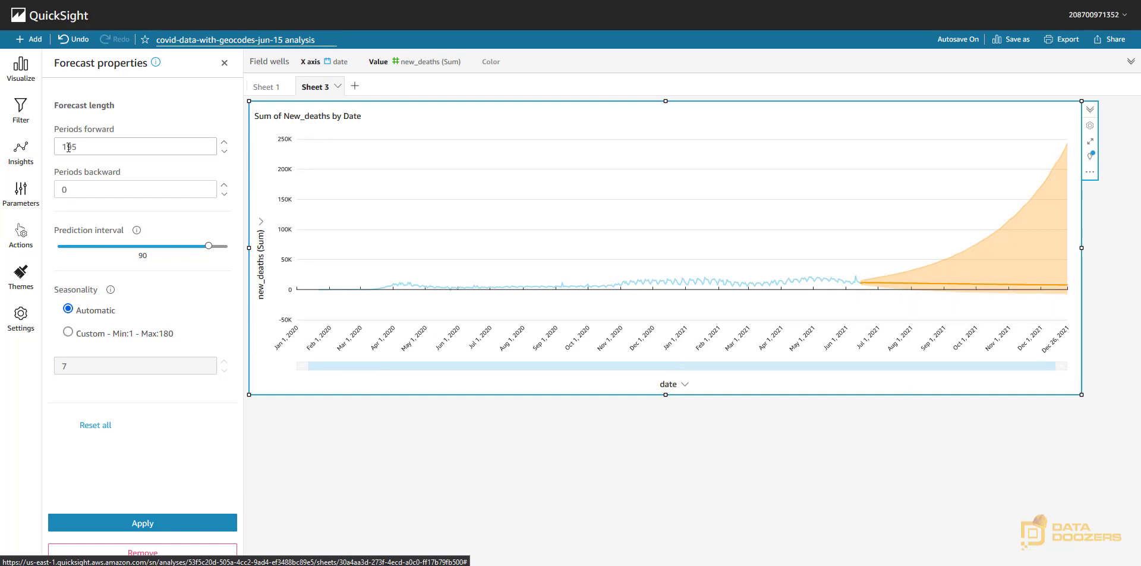
{"action": "double_click", "coordinate": [99, 150]}
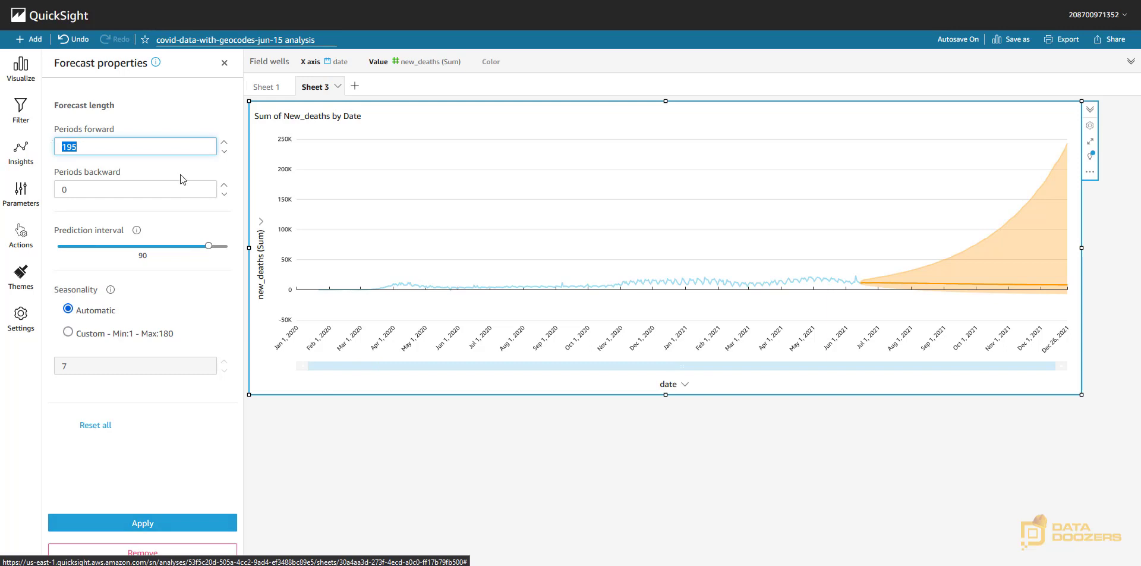
{"action": "type", "text": "201"}
{"action": "left_click", "coordinate": [165, 526]}
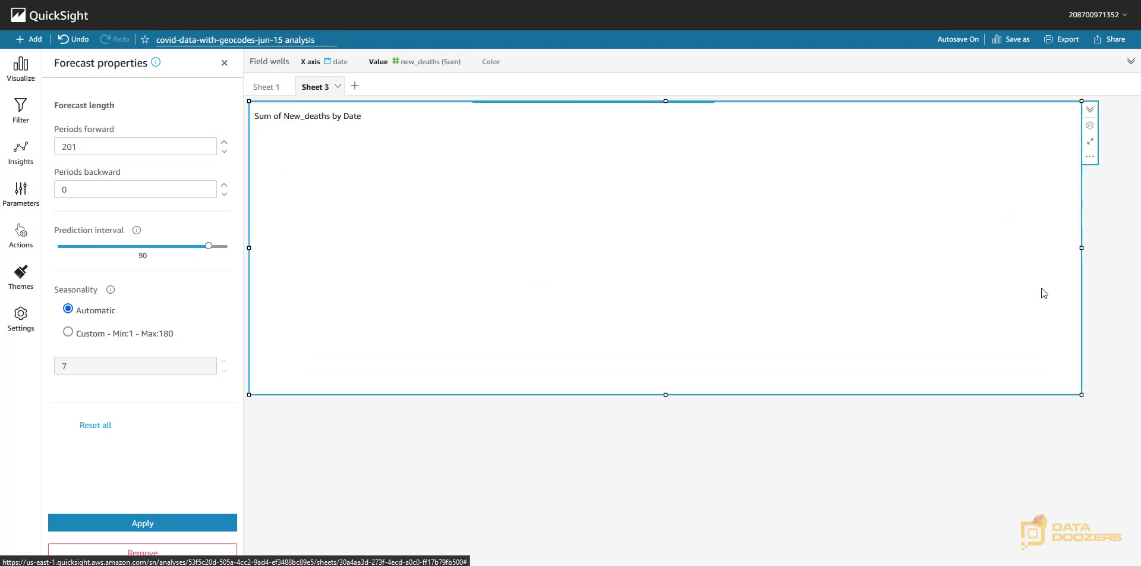
Zoom the date range in and narrow the forecast prediction interval from 90 to 50
{"action": "mouse_move", "coordinate": [1067, 295]}
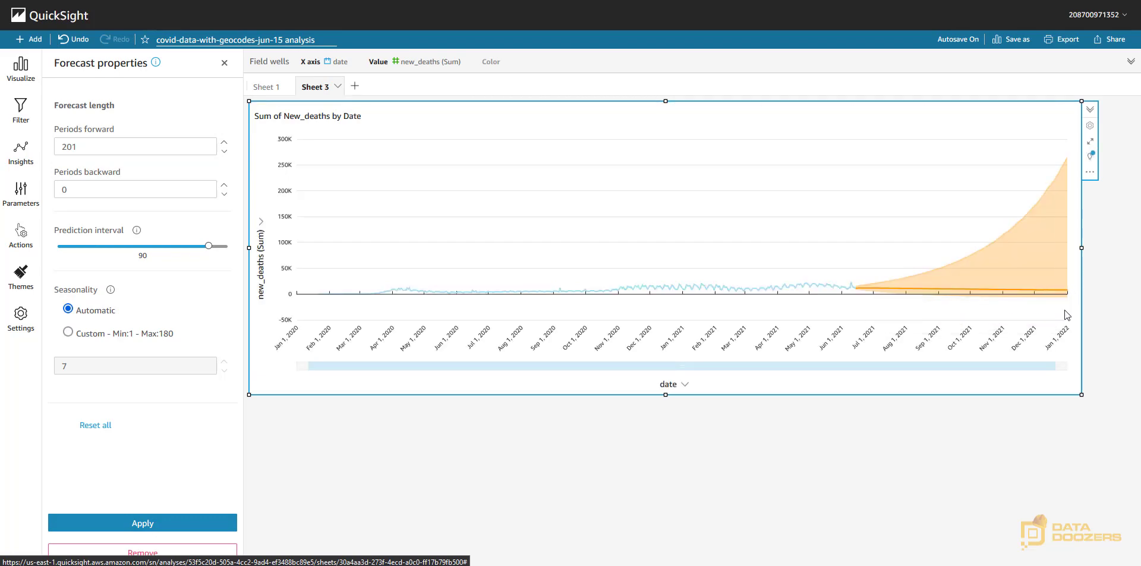
{"action": "left_click_drag", "start_coordinate": [306, 369], "coordinate": [767, 390]}
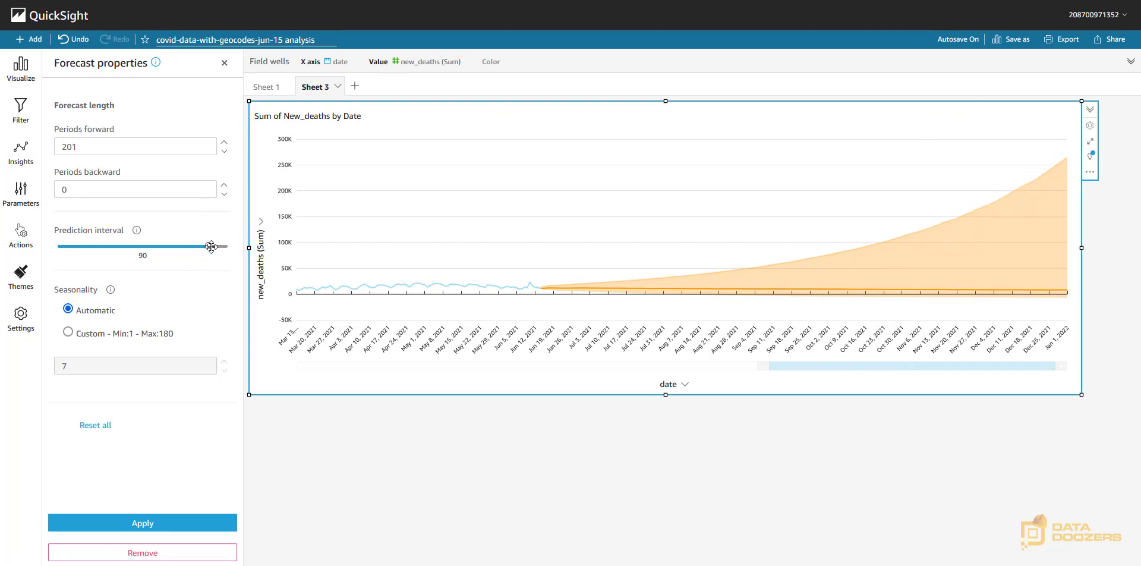
{"action": "left_click_drag", "start_coordinate": [209, 246], "coordinate": [57, 248]}
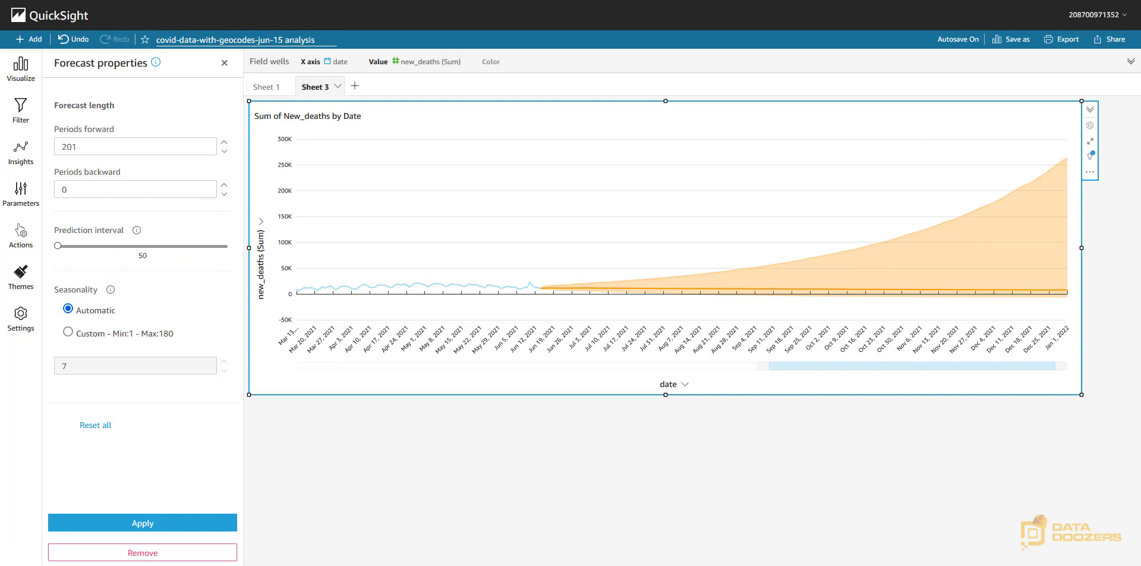
{"action": "left_click", "coordinate": [149, 531]}
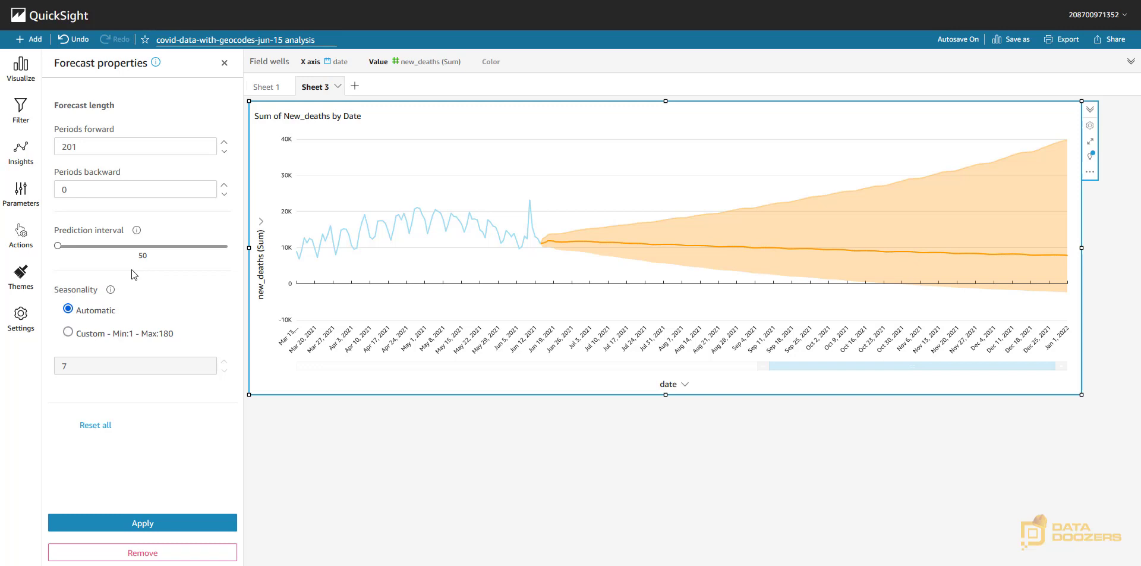
Set the forecast seasonality to custom 7, then view the chart from Nov 30, 2020
{"action": "mouse_move", "coordinate": [111, 290]}
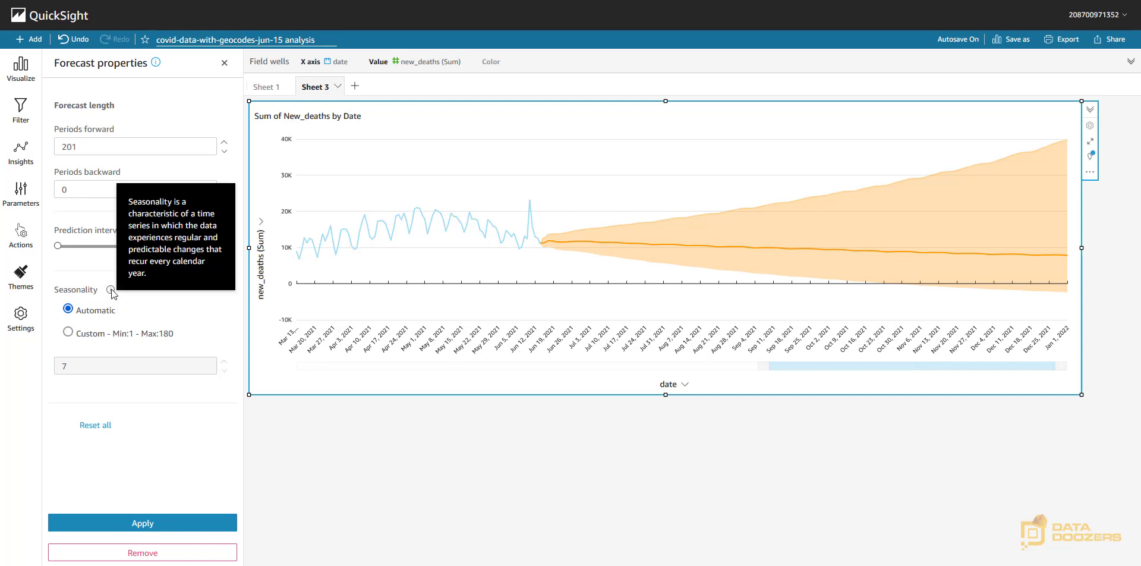
{"action": "left_click", "coordinate": [68, 335]}
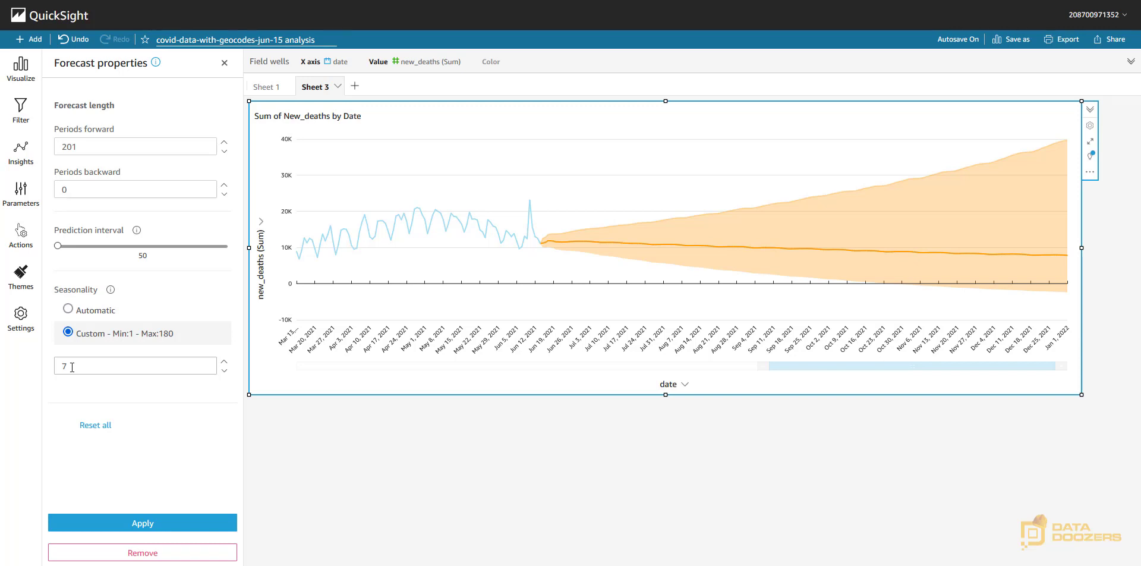
{"action": "left_click", "coordinate": [143, 525]}
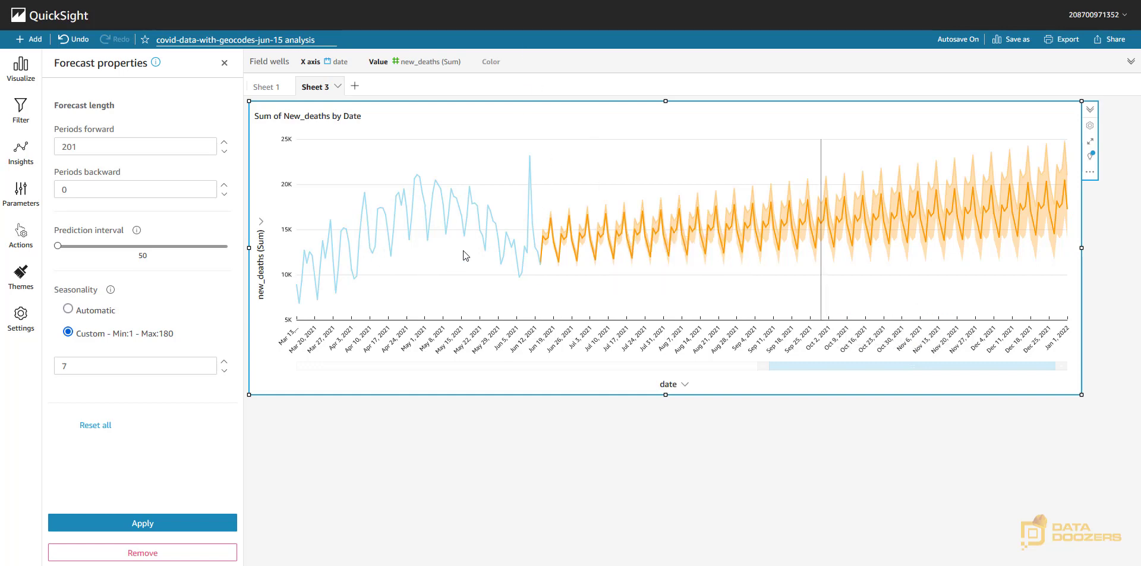
{"action": "left_click_drag", "start_coordinate": [766, 366], "coordinate": [565, 372]}
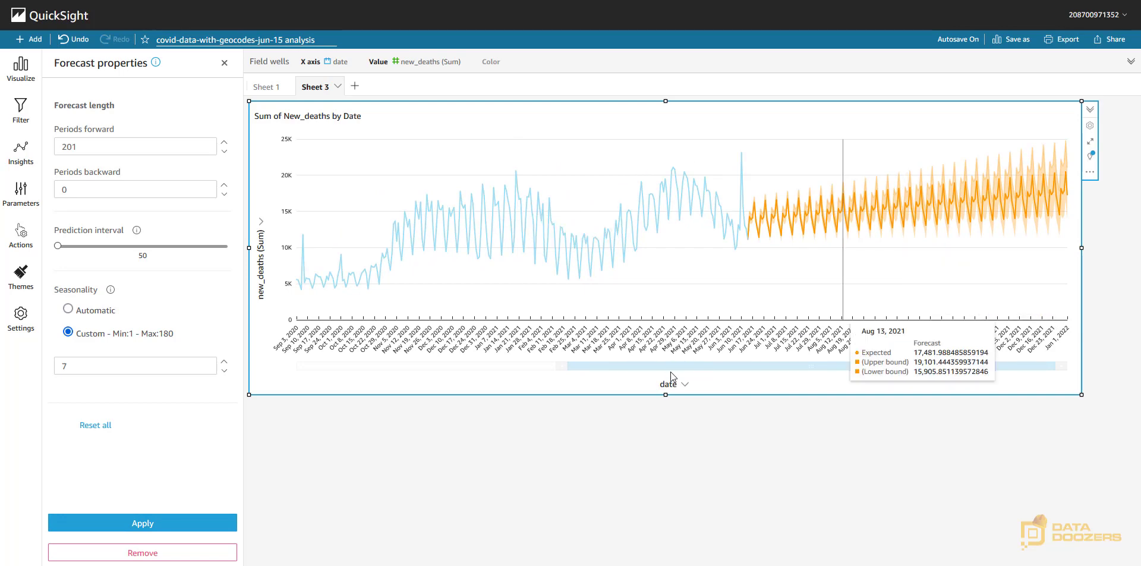
{"action": "left_click_drag", "start_coordinate": [571, 366], "coordinate": [658, 367]}
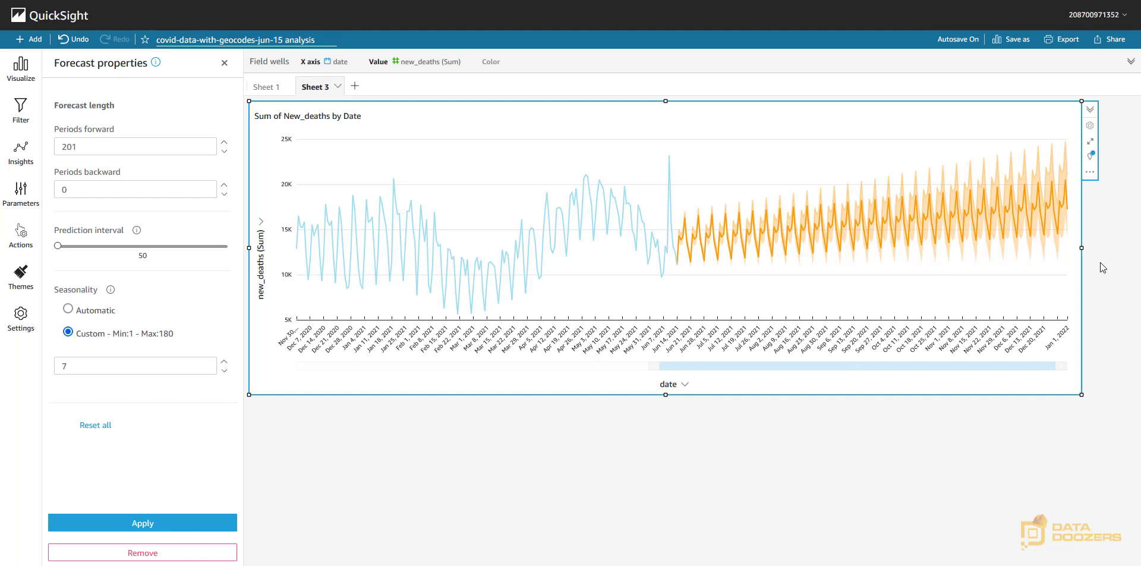
{"action": "left_click", "coordinate": [1100, 262]}
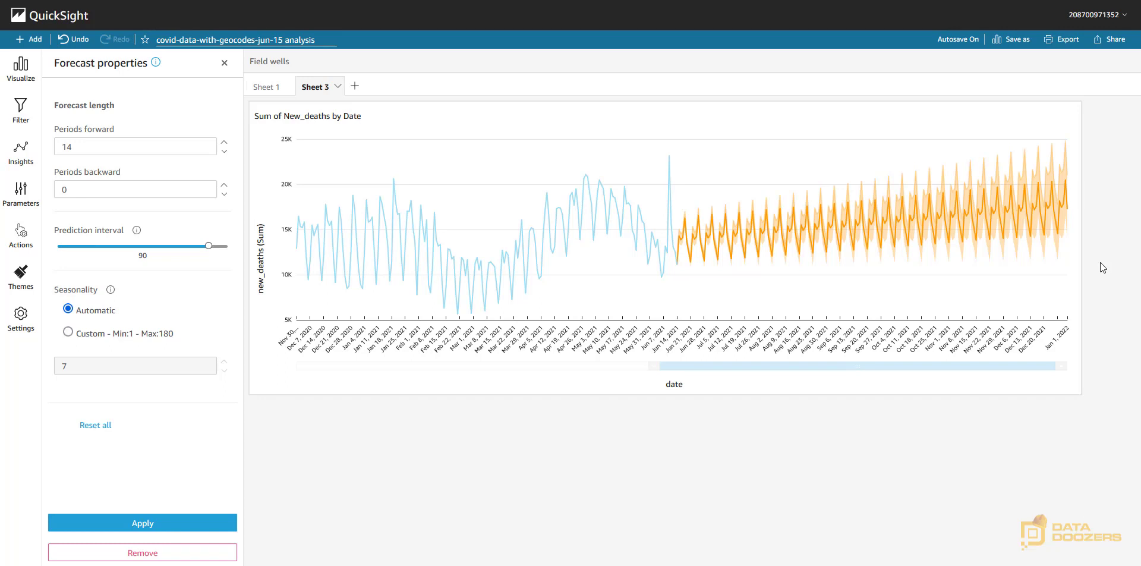
Start a what-if analysis on the Jan 1, 2022 forecast point, targeting 17303
{"action": "mouse_move", "coordinate": [1064, 211]}
{"action": "left_click", "coordinate": [1071, 214]}
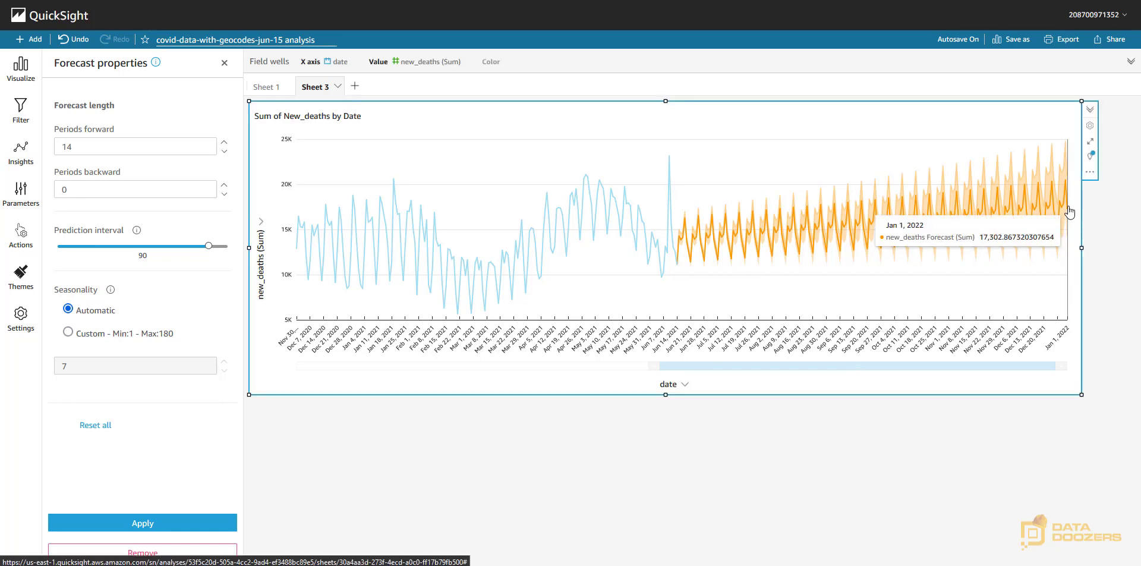
{"action": "left_click", "coordinate": [1068, 212]}
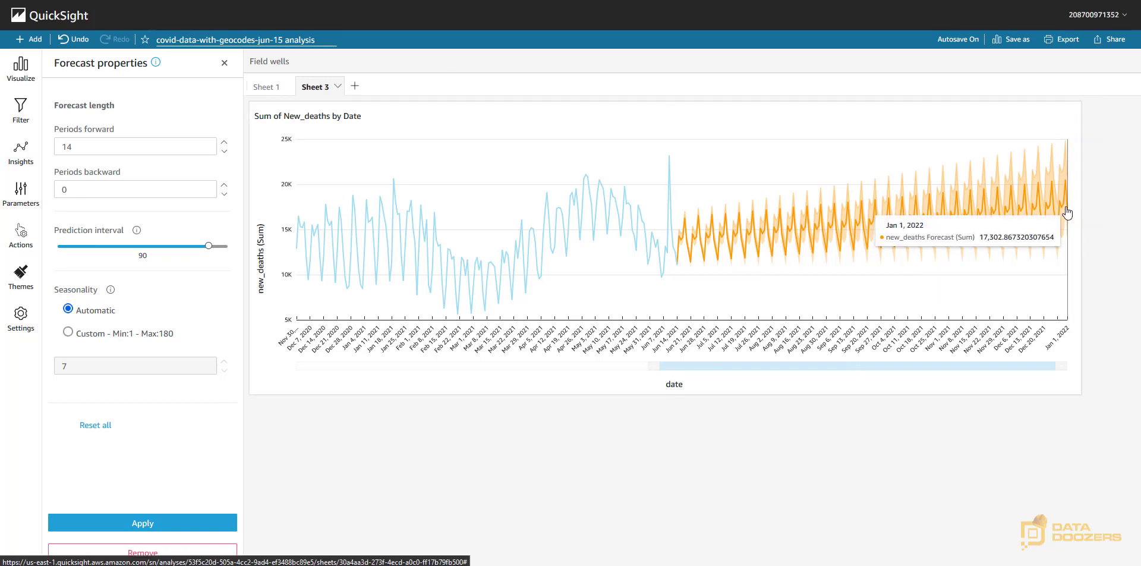
{"action": "left_click", "coordinate": [1068, 209]}
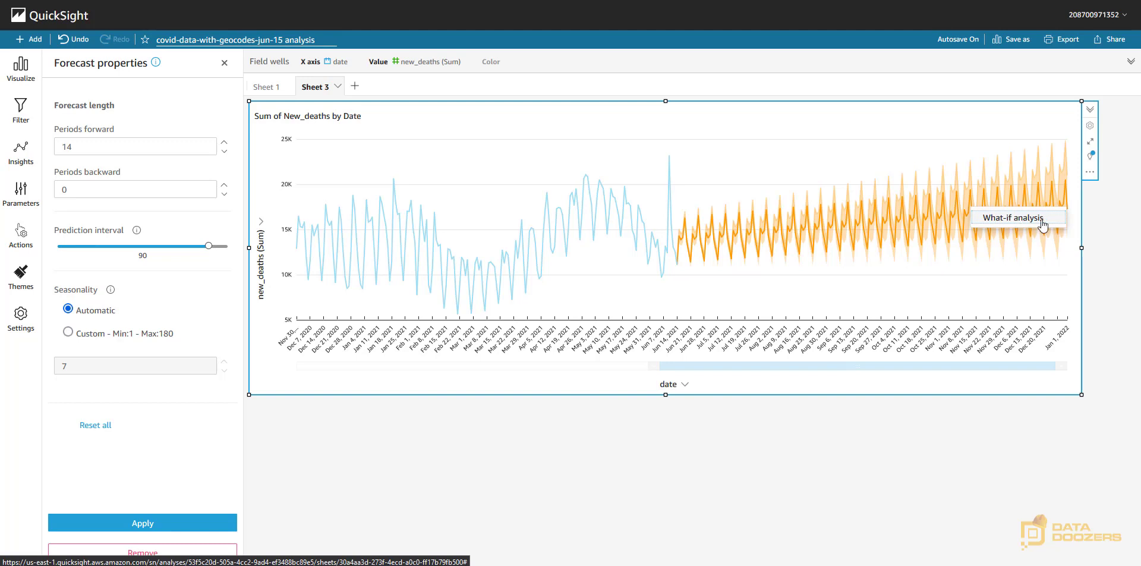
{"action": "left_click", "coordinate": [1044, 223]}
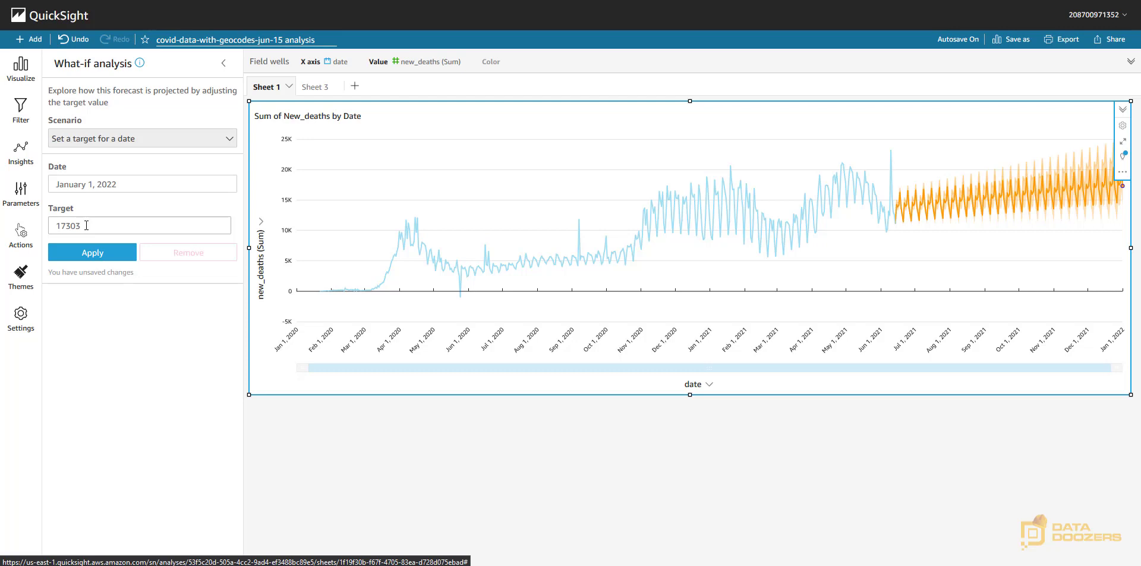
Change the Jan 1, 2022 what-if target from 17303 to 8503 and apply it
{"action": "left_click", "coordinate": [86, 225]}
{"action": "left_click_drag", "start_coordinate": [57, 226], "coordinate": [67, 226]}
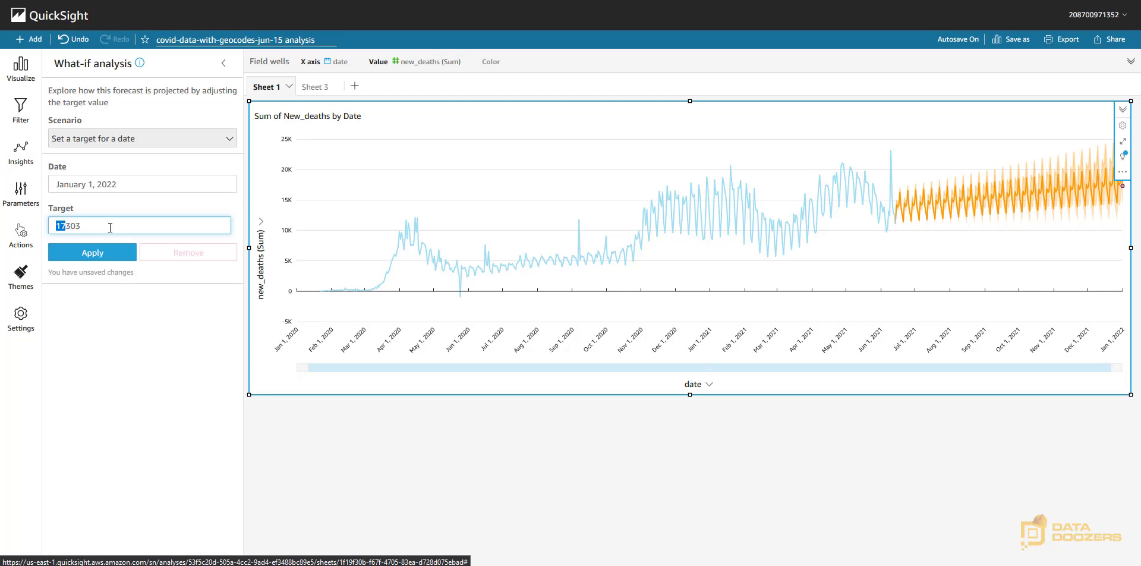
{"action": "left_click", "coordinate": [56, 226]}
{"action": "left_click_drag", "start_coordinate": [57, 226], "coordinate": [73, 227]}
{"action": "type", "text": "85"}
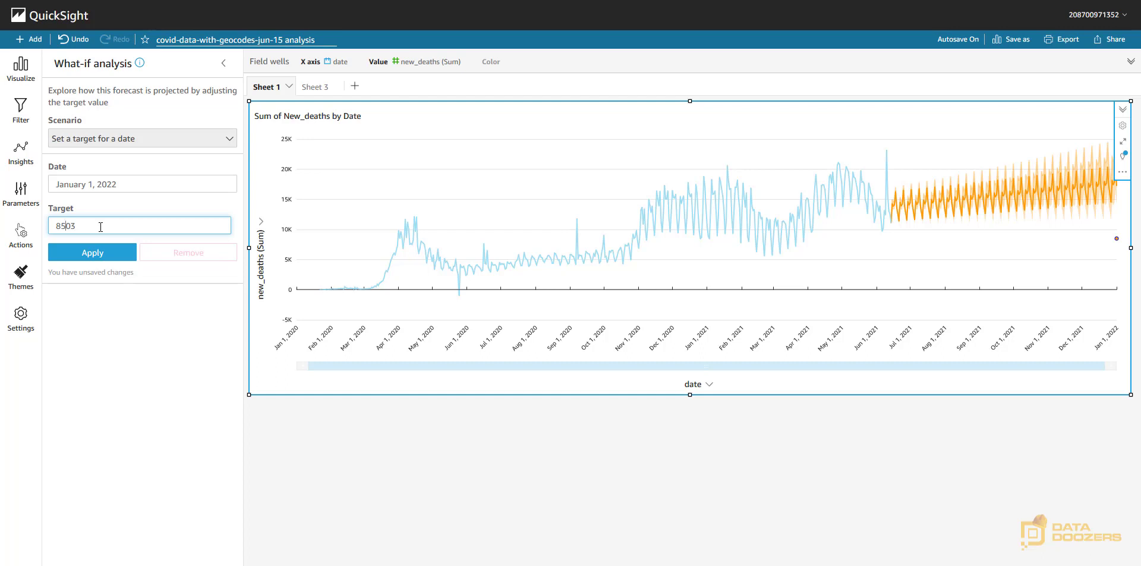
{"action": "left_click", "coordinate": [89, 257]}
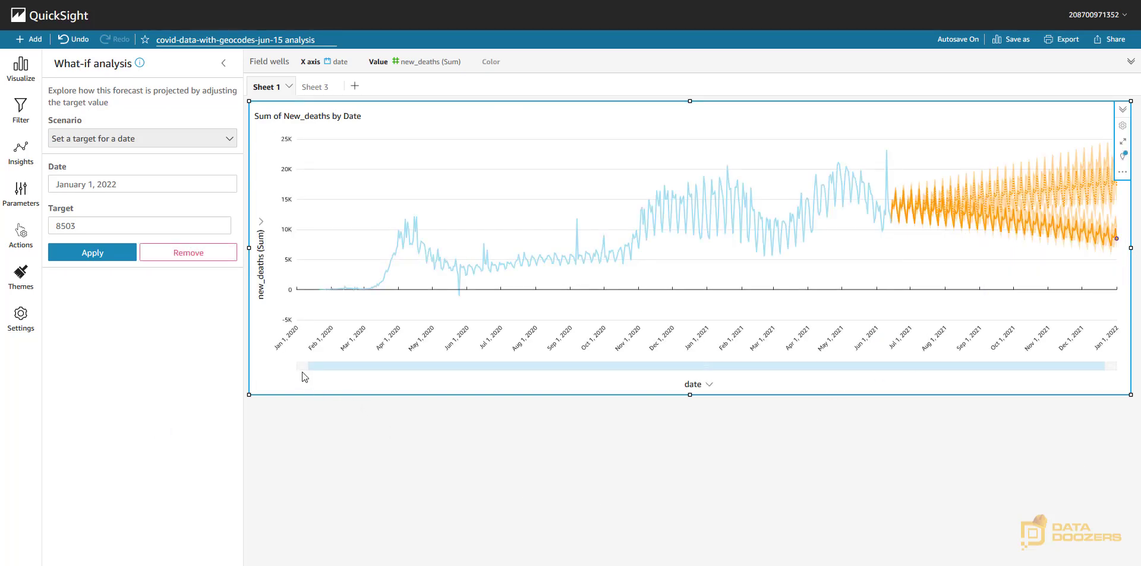
Zoom the chart to the forecast months and inspect the final what-if point at 8,503
{"action": "left_click_drag", "start_coordinate": [305, 365], "coordinate": [869, 393]}
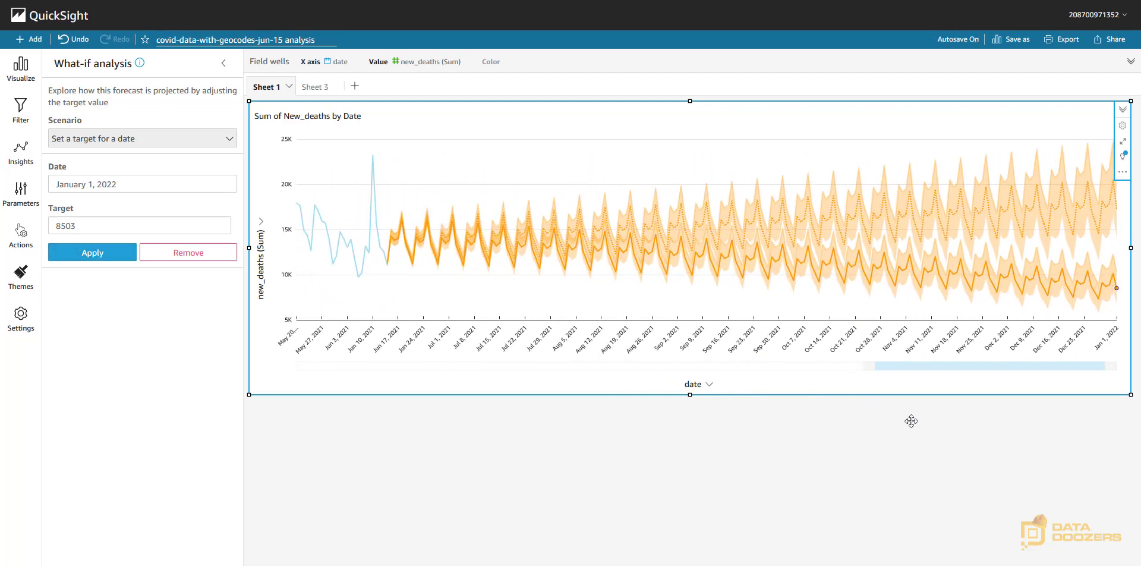
{"action": "mouse_move", "coordinate": [965, 183]}
{"action": "mouse_move", "coordinate": [1117, 289]}
Close the what-if analysis and extend the chart's date range back to Jan 2020
{"action": "left_click", "coordinate": [178, 140]}
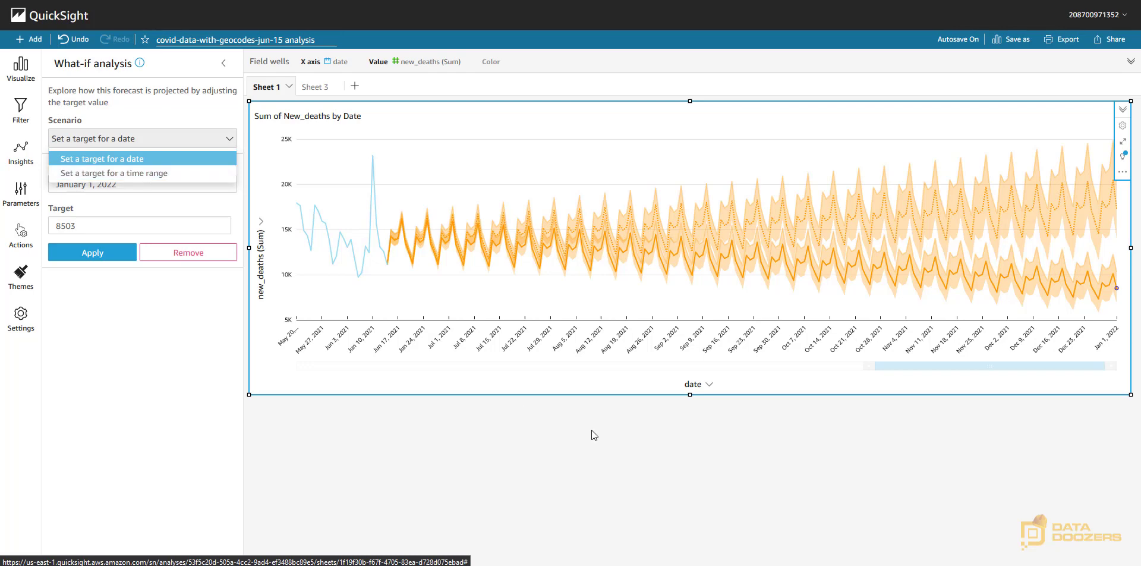
{"action": "left_click", "coordinate": [779, 455]}
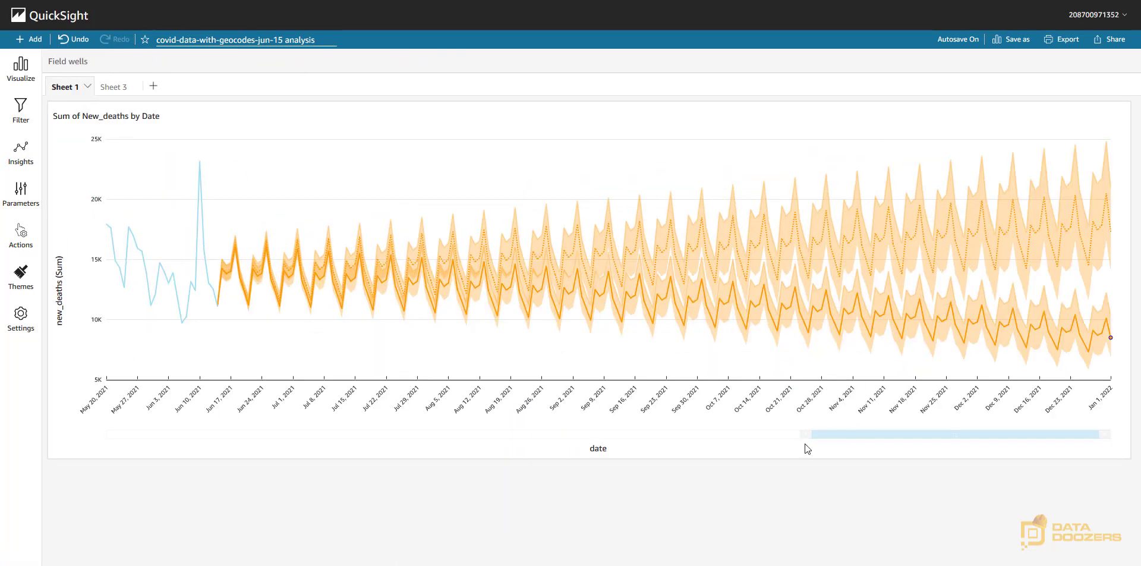
{"action": "left_click_drag", "start_coordinate": [804, 434], "coordinate": [77, 428]}
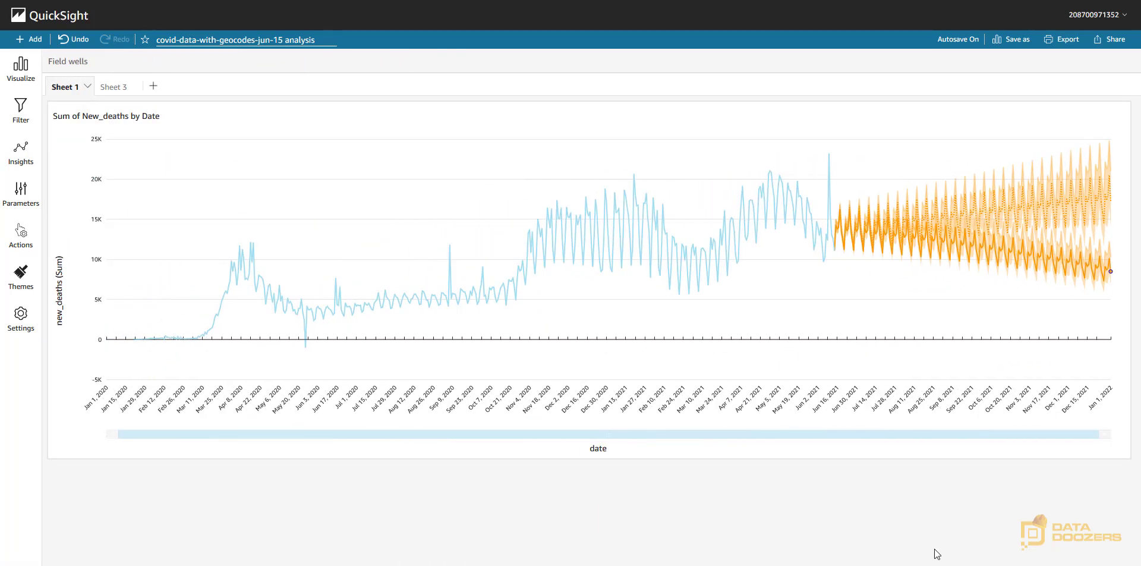